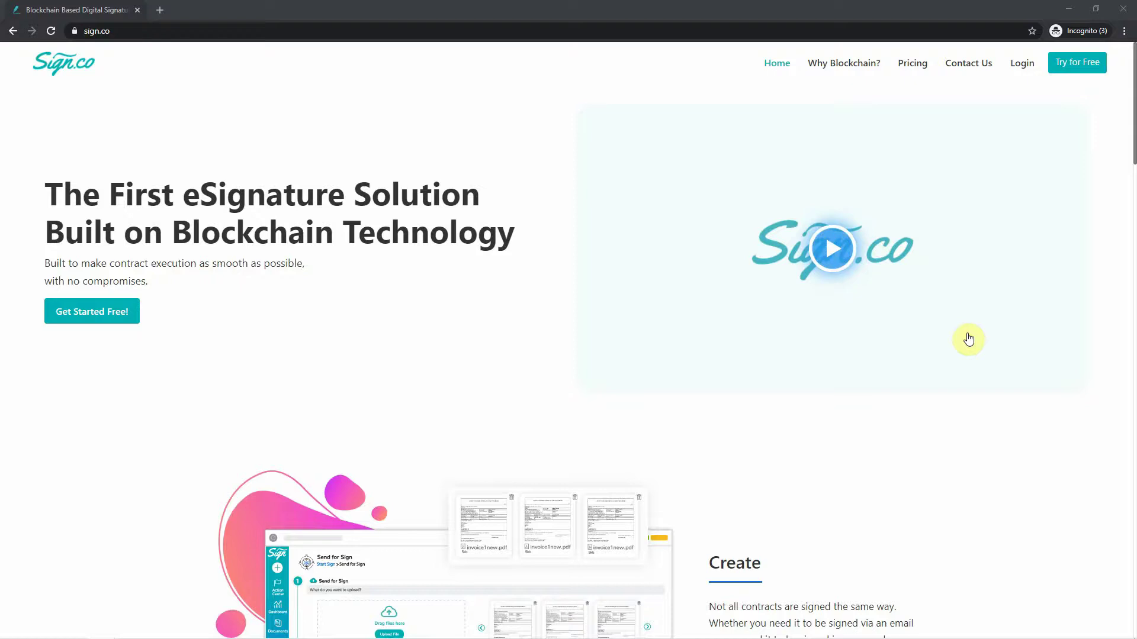
# Step: Log in to Sign.co with the saved account credentials
pyautogui.click(1020, 64)
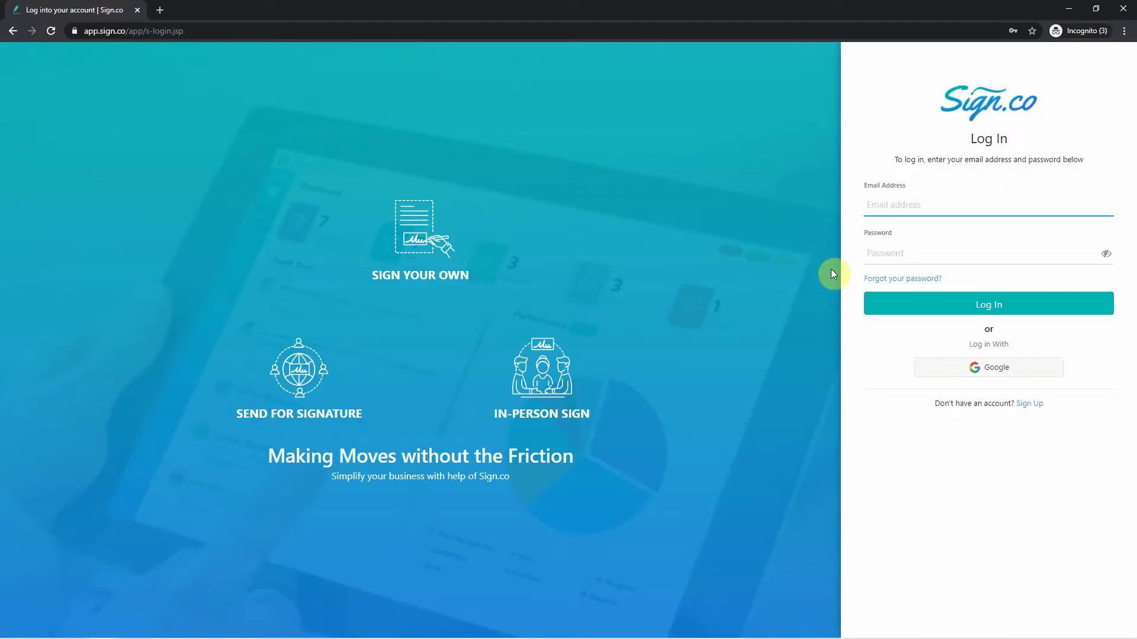
pyautogui.click(927, 205)
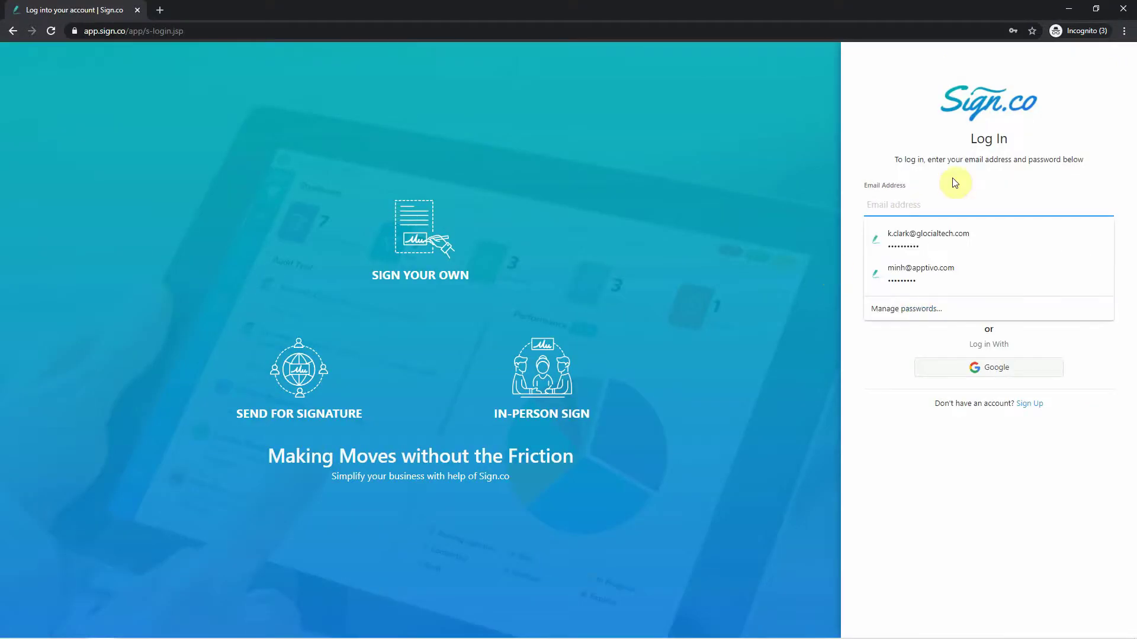
pyautogui.click(950, 236)
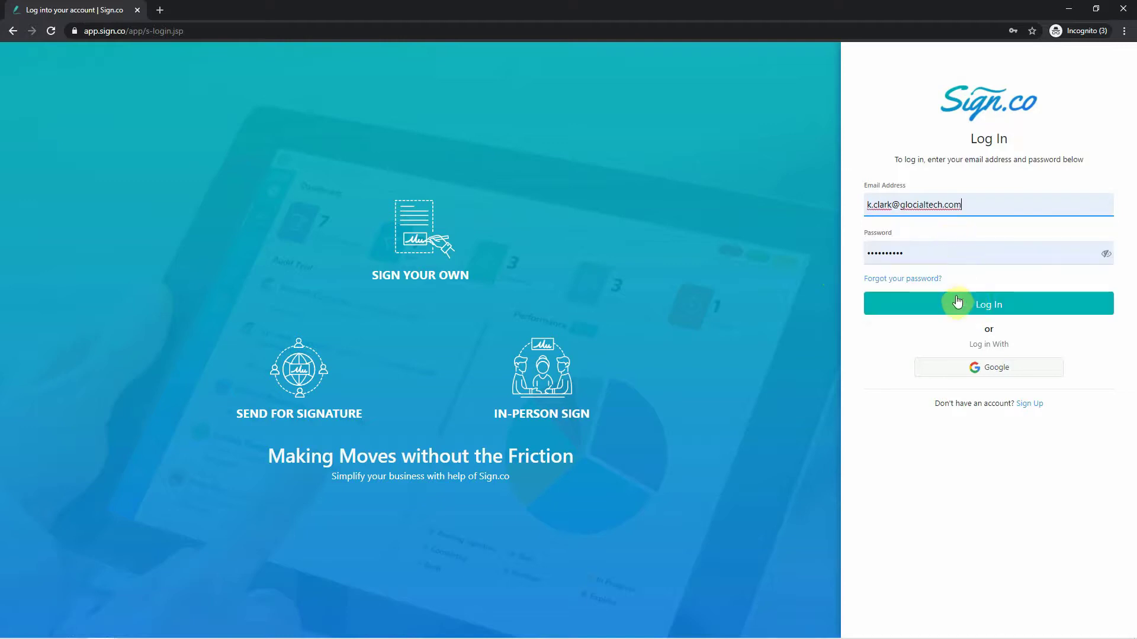
pyautogui.click(1007, 304)
pyautogui.click(1007, 303)
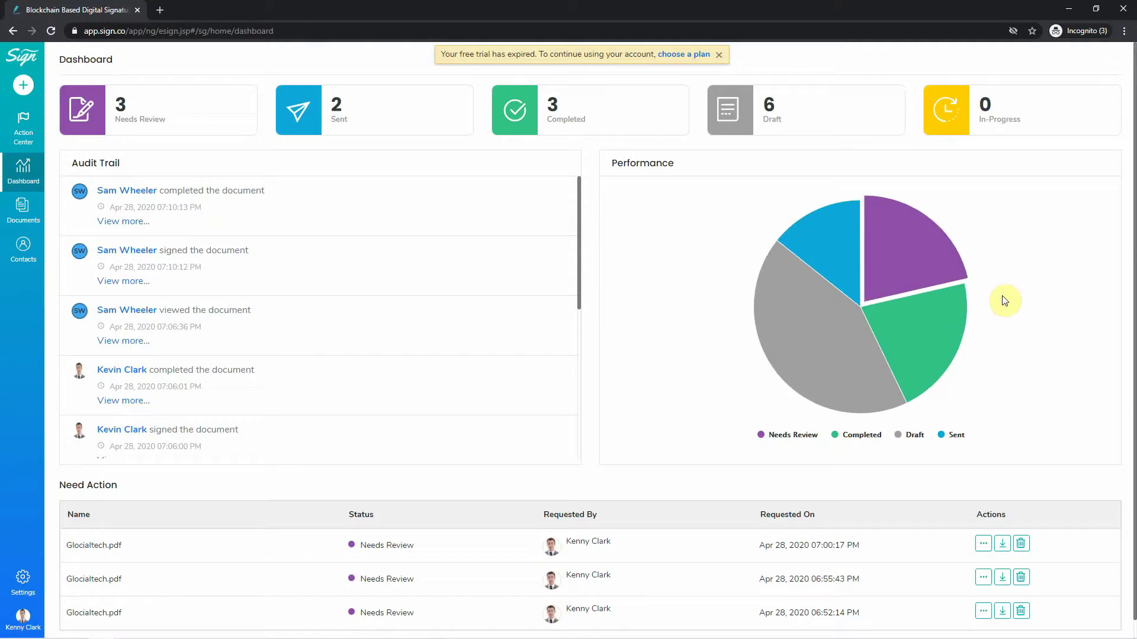
# Step: Go to Settings > Billing and start upgrading from the free trial
pyautogui.click(21, 582)
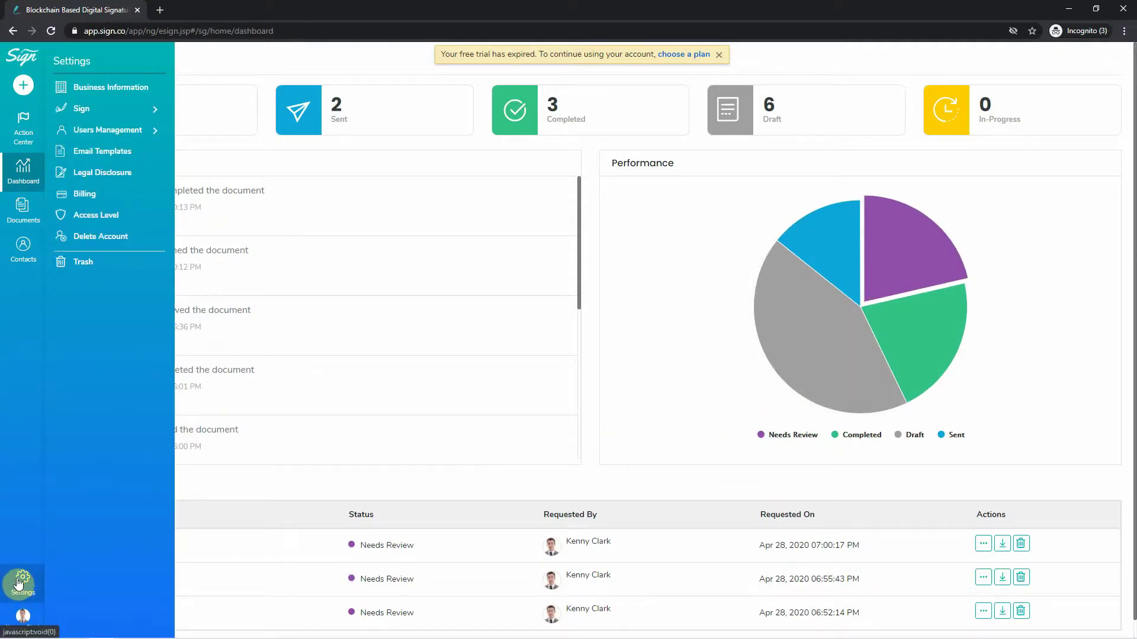
pyautogui.click(81, 193)
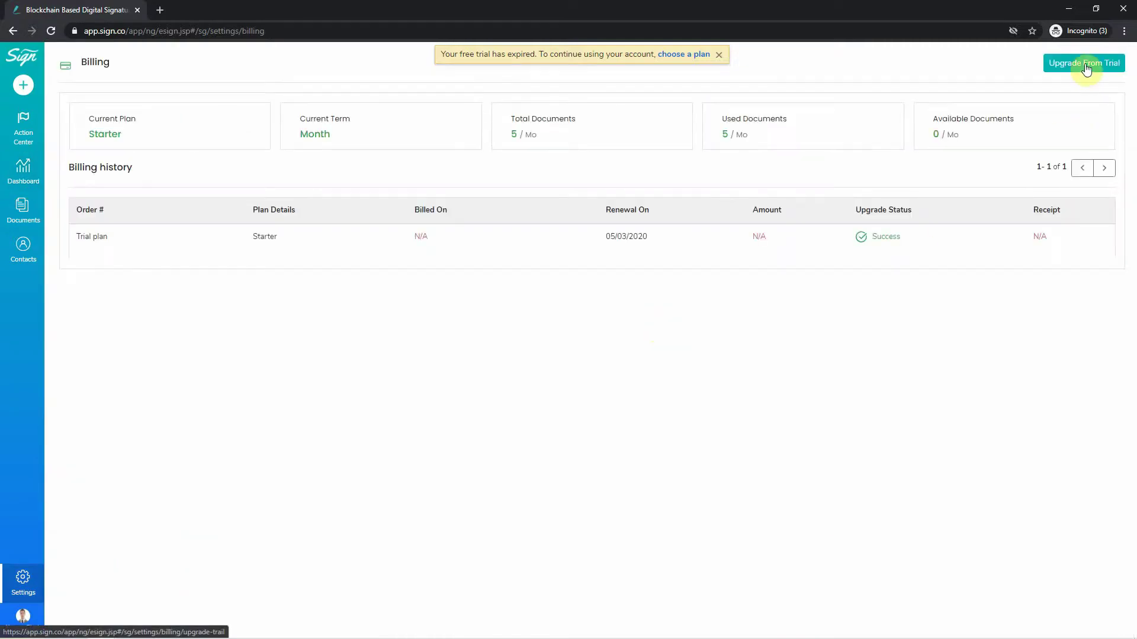
pyautogui.click(1085, 65)
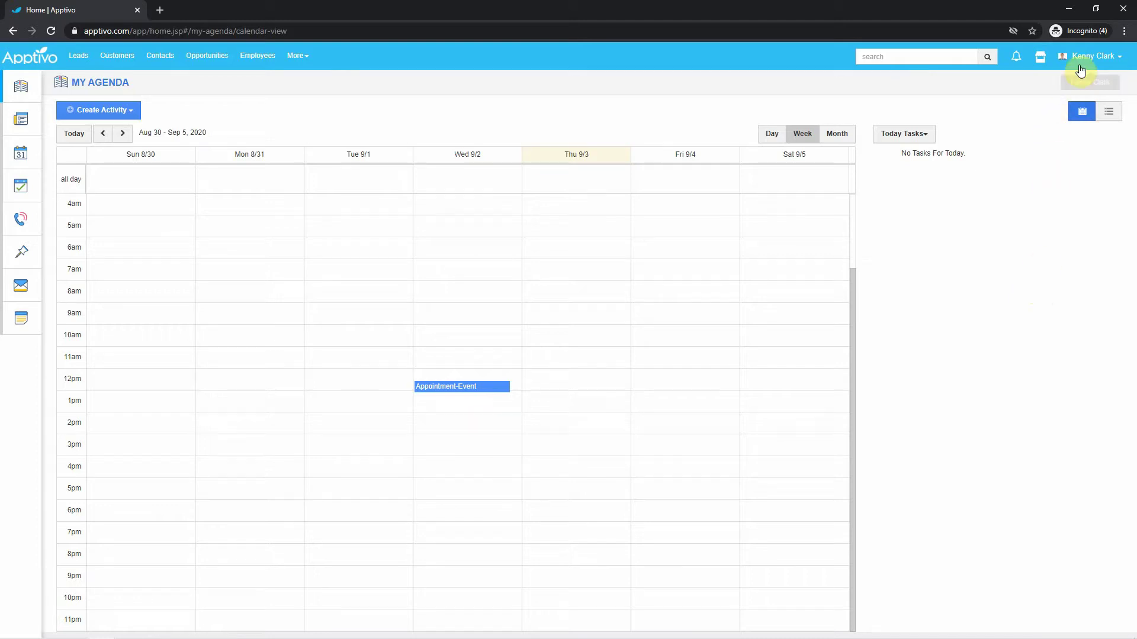
# Step: Switch on Enable Sign.co eSignature under Manage Your Account > Services > eSignature
pyautogui.click(1103, 61)
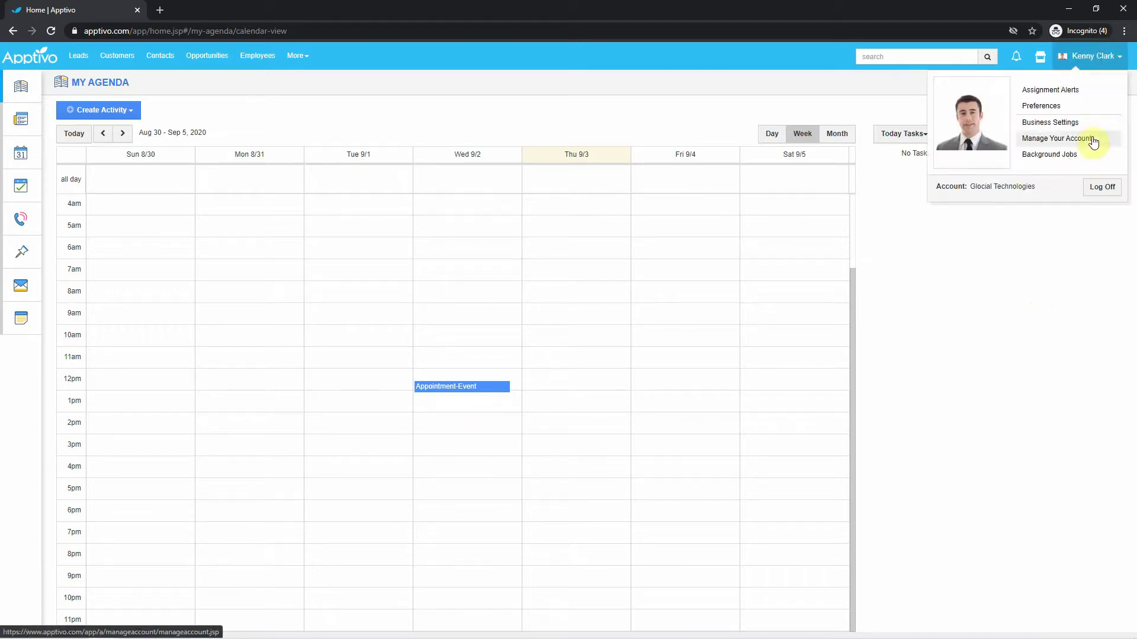
pyautogui.click(1079, 142)
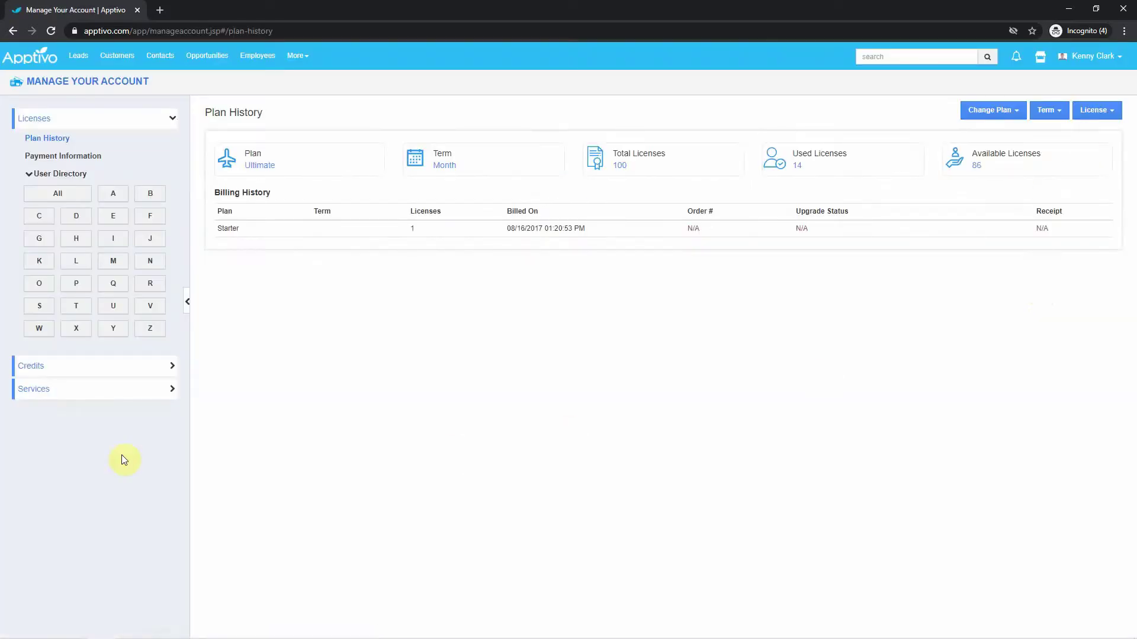
pyautogui.click(64, 394)
pyautogui.click(45, 443)
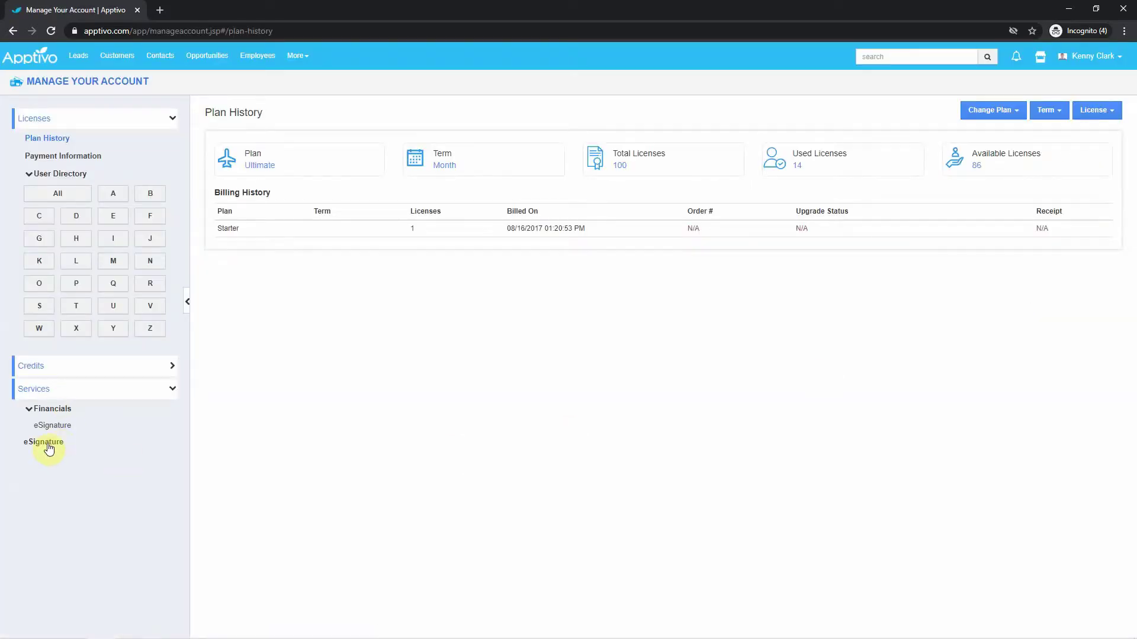
pyautogui.click(383, 149)
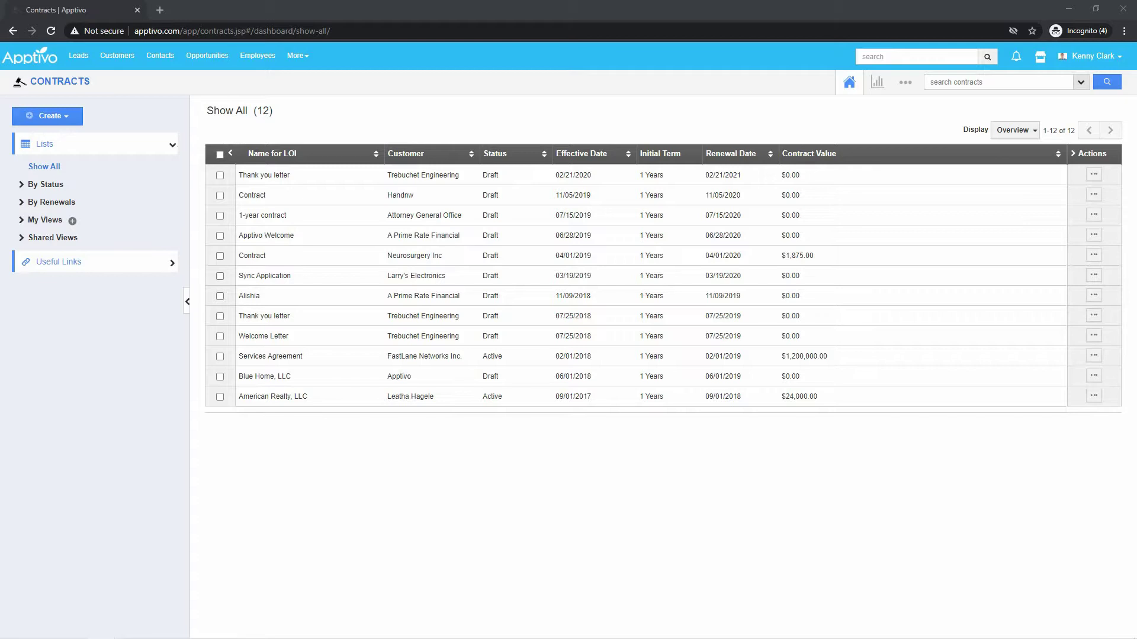
# Step: Go to Contracts Settings > Contract Integration > Print/Web Layouts and review the Create template options
pyautogui.click(903, 84)
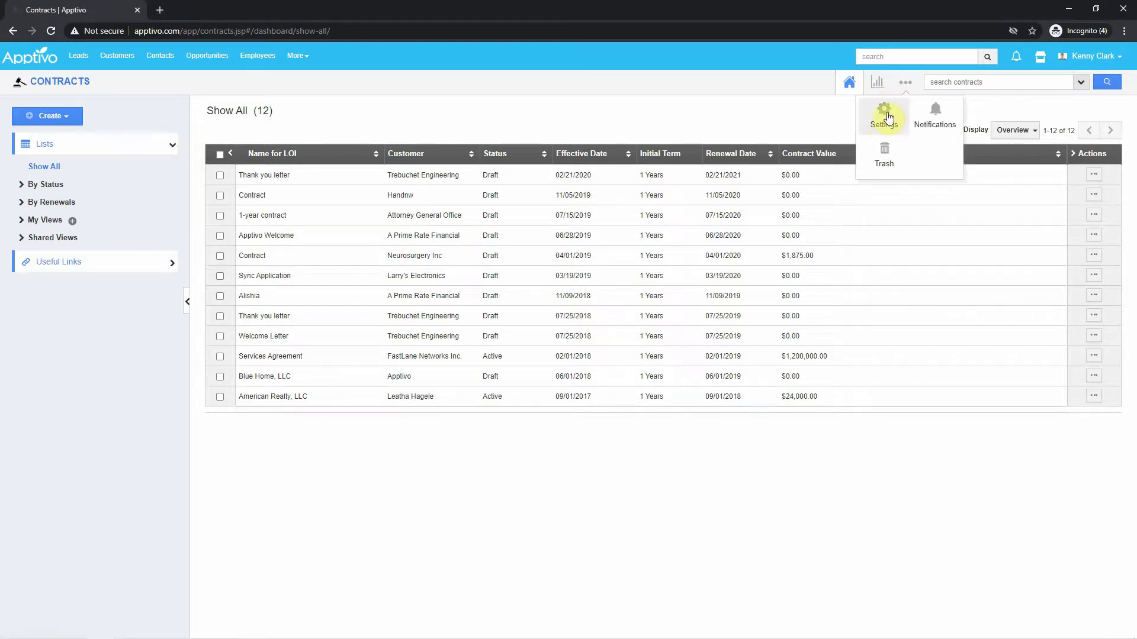
pyautogui.click(889, 118)
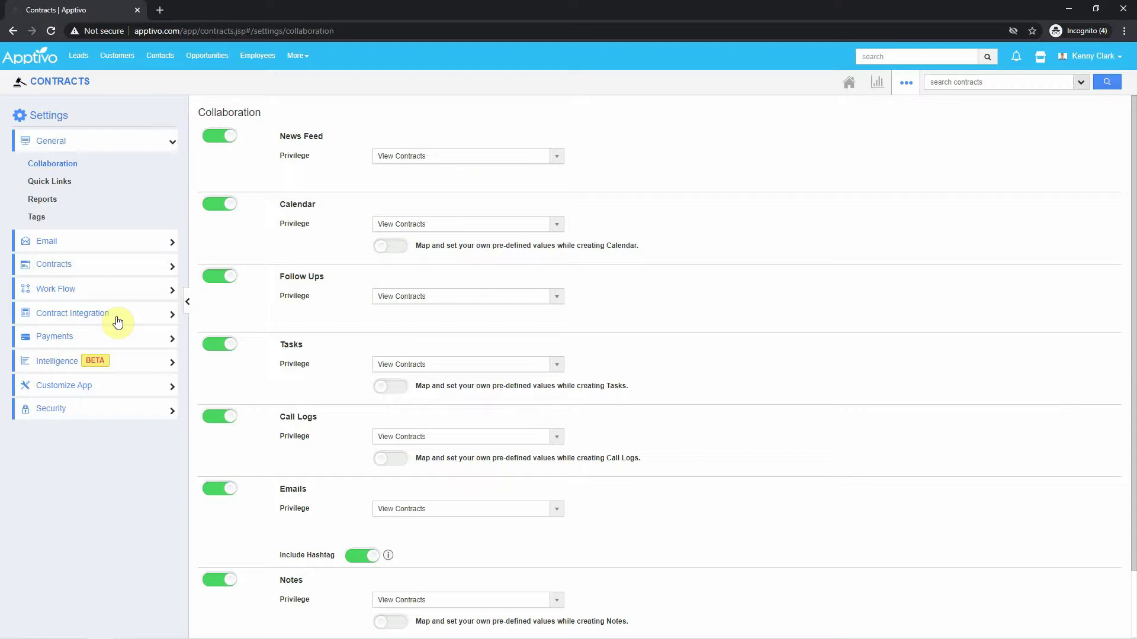
pyautogui.click(112, 318)
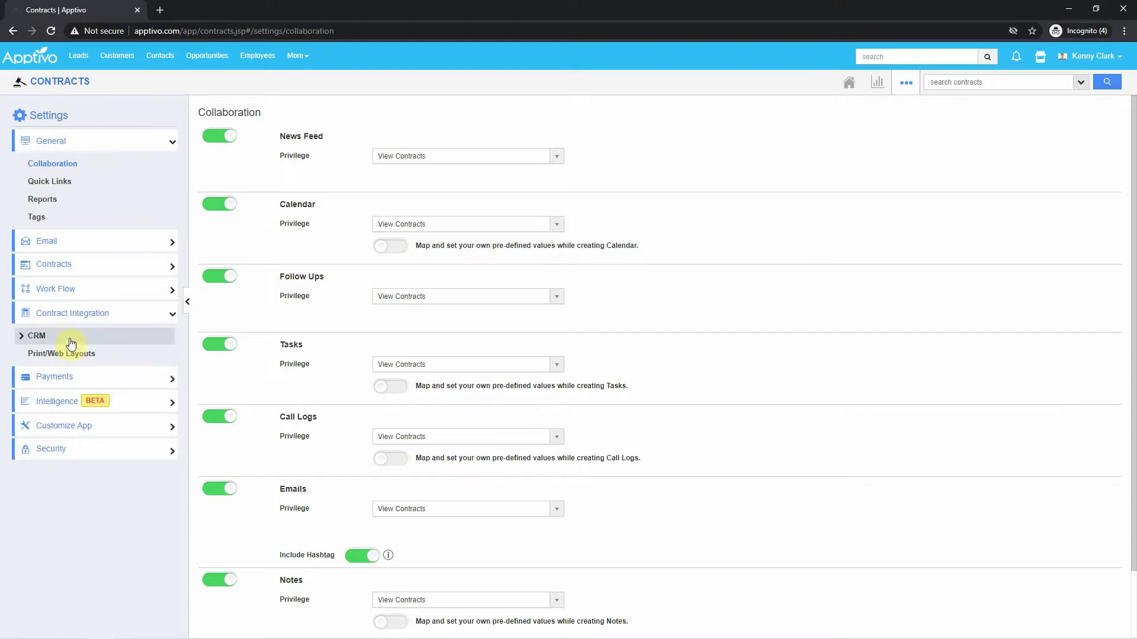
pyautogui.click(86, 357)
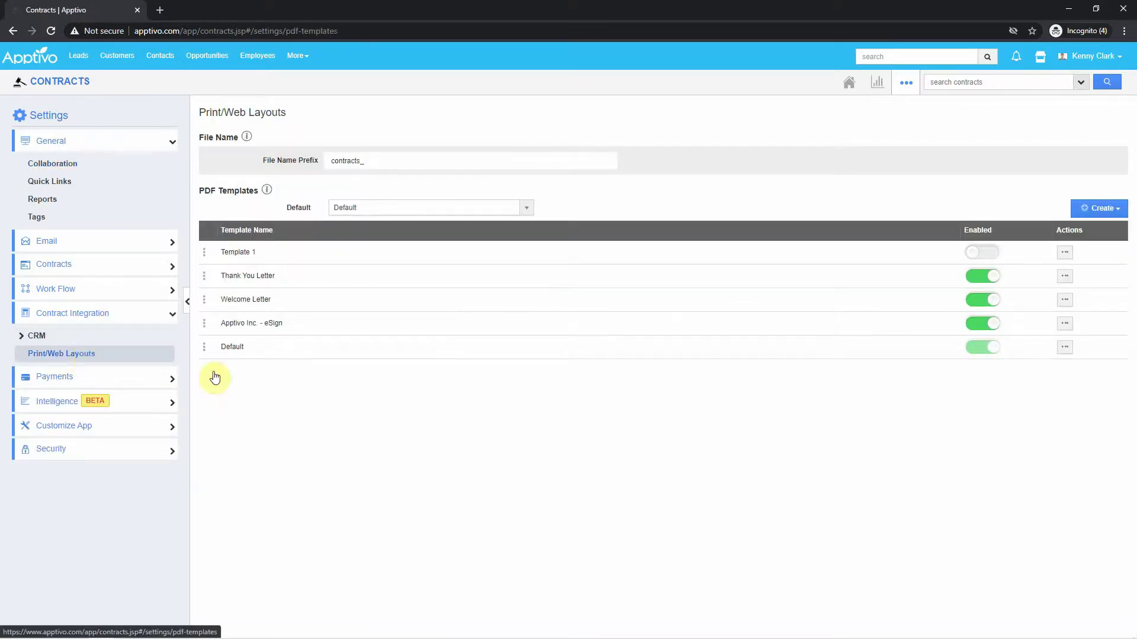
pyautogui.click(1100, 209)
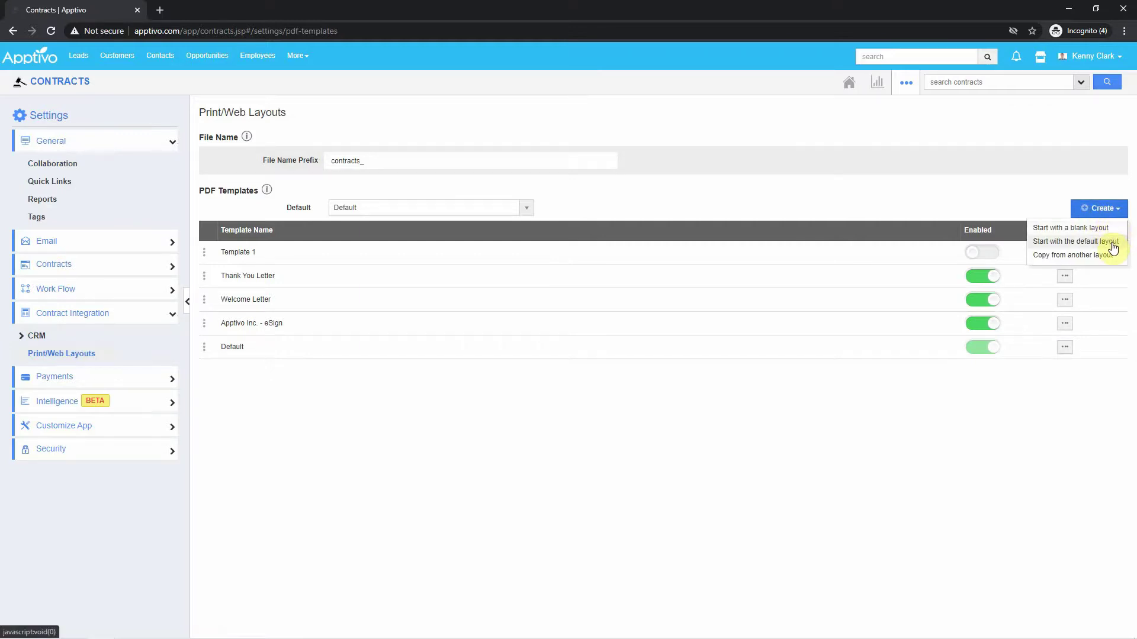
pyautogui.click(518, 470)
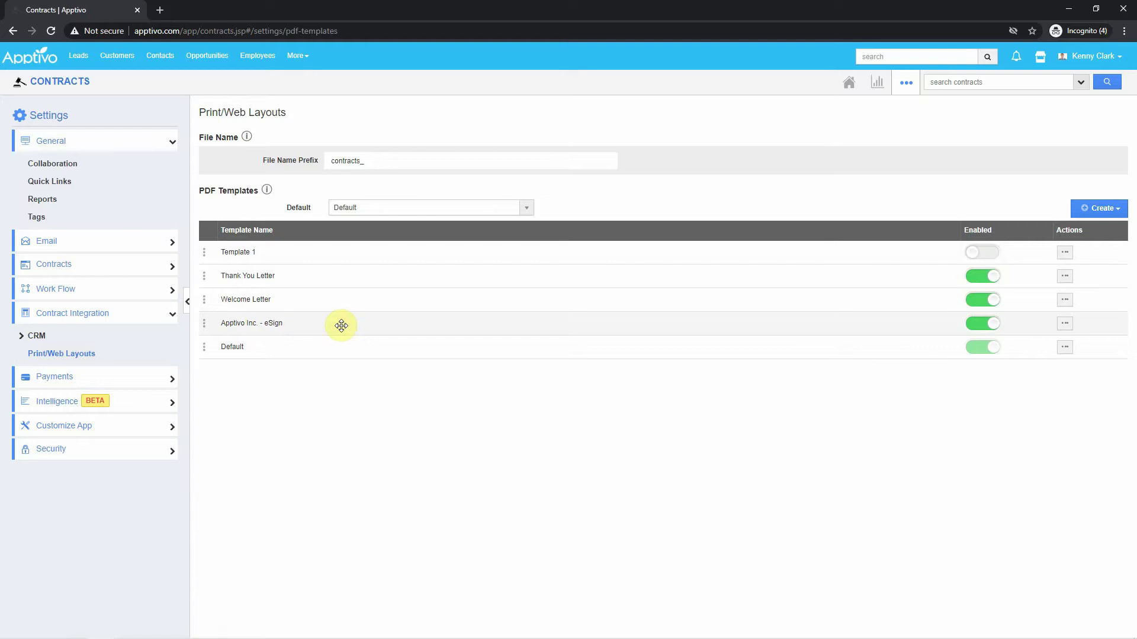
# Step: Open the 'Apptivo Inc. - eSign' template and delete its top date header section
pyautogui.click(1064, 325)
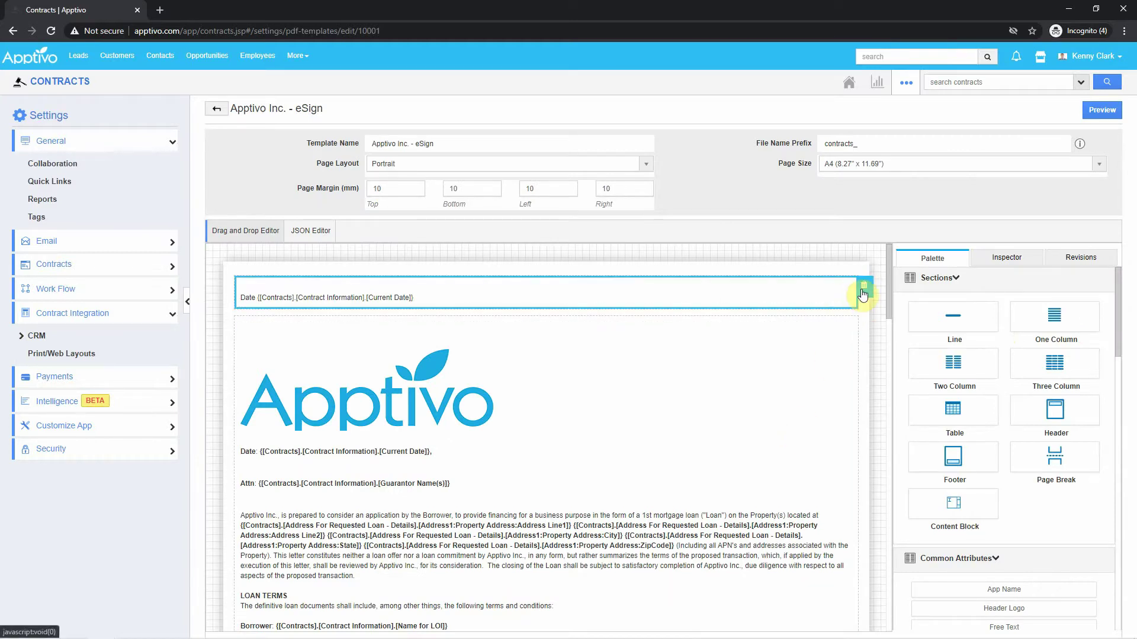
pyautogui.click(466, 536)
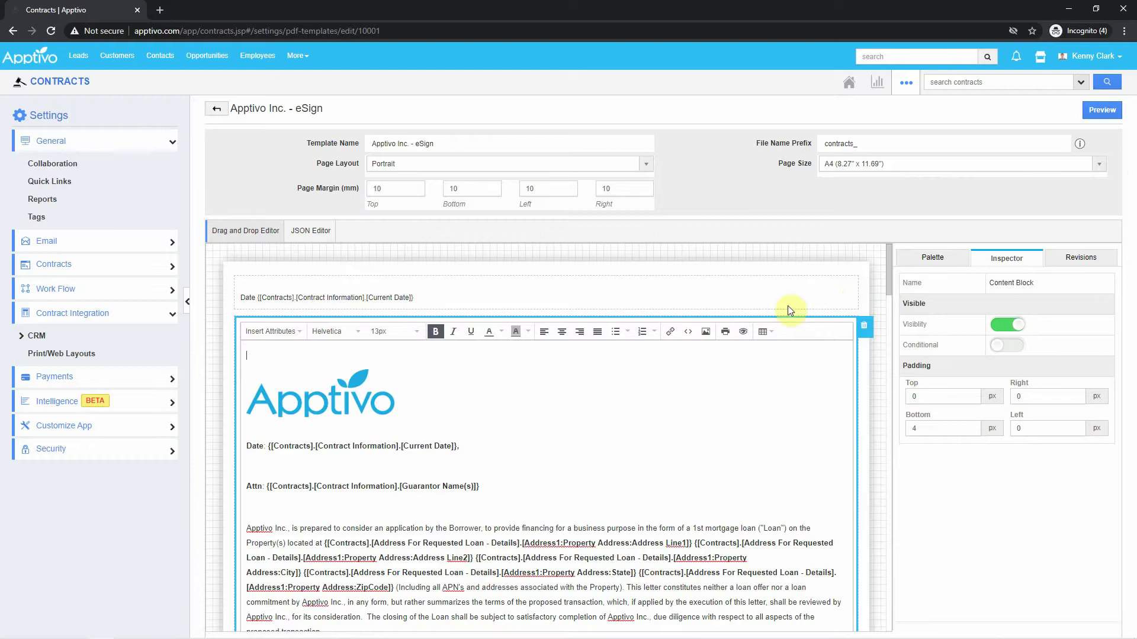
pyautogui.click(864, 290)
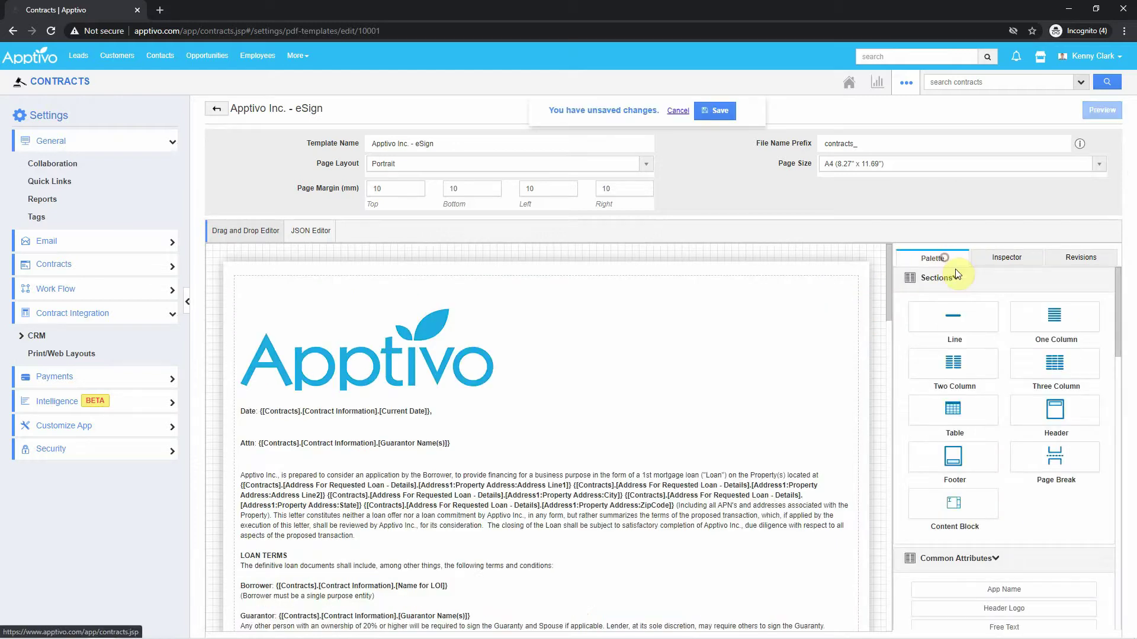
# Step: Add a Content Block above the logo, type 'Date', and browse the insertable attributes
pyautogui.moveTo(963, 515); pyautogui.dragTo(520, 290)
pyautogui.click(280, 330)
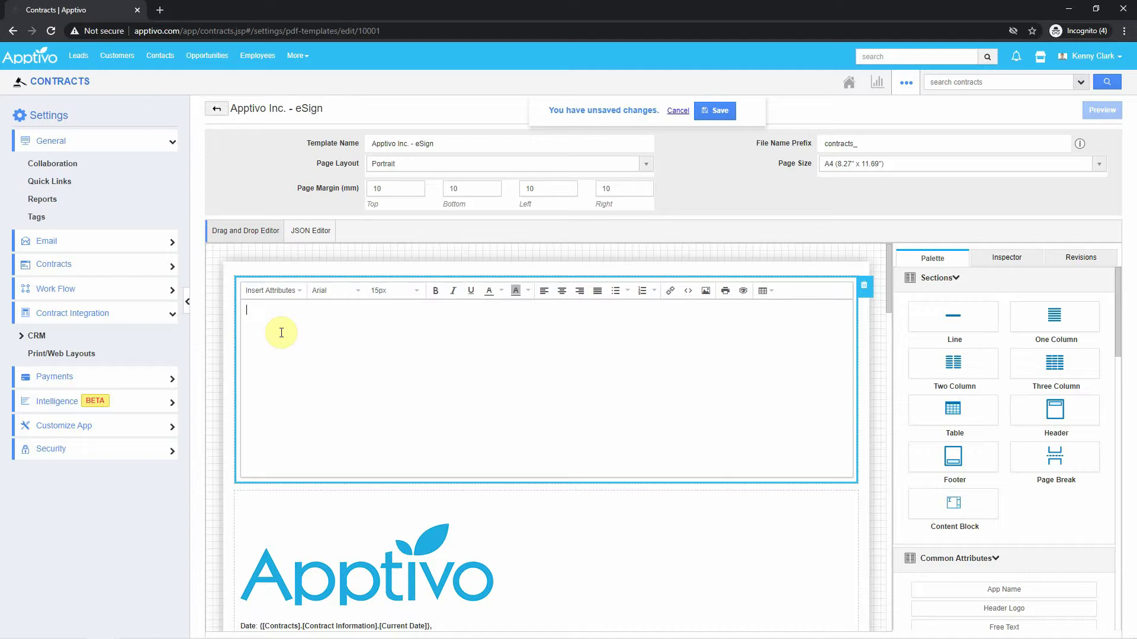
pyautogui.write('Date')
pyautogui.click(274, 295)
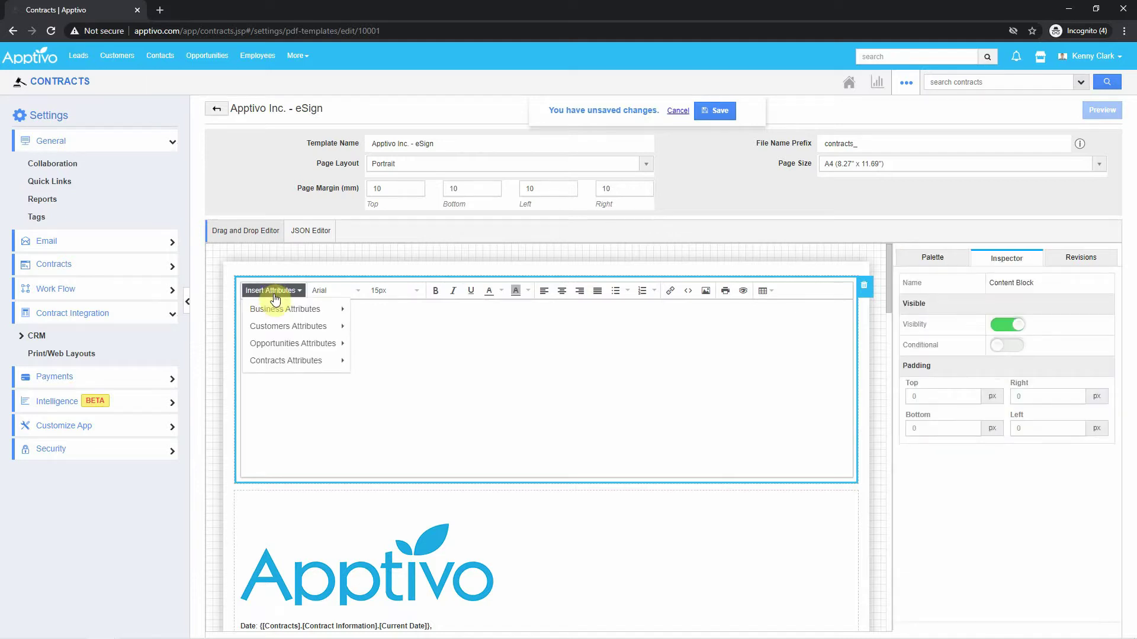
pyautogui.moveTo(282, 366)
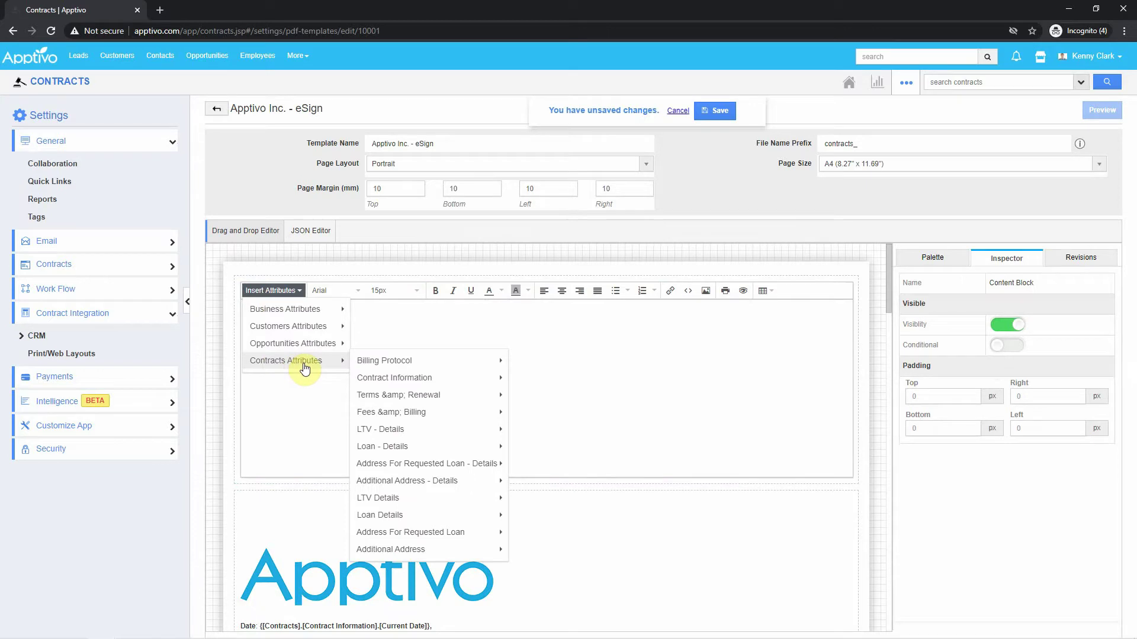
pyautogui.moveTo(269, 315)
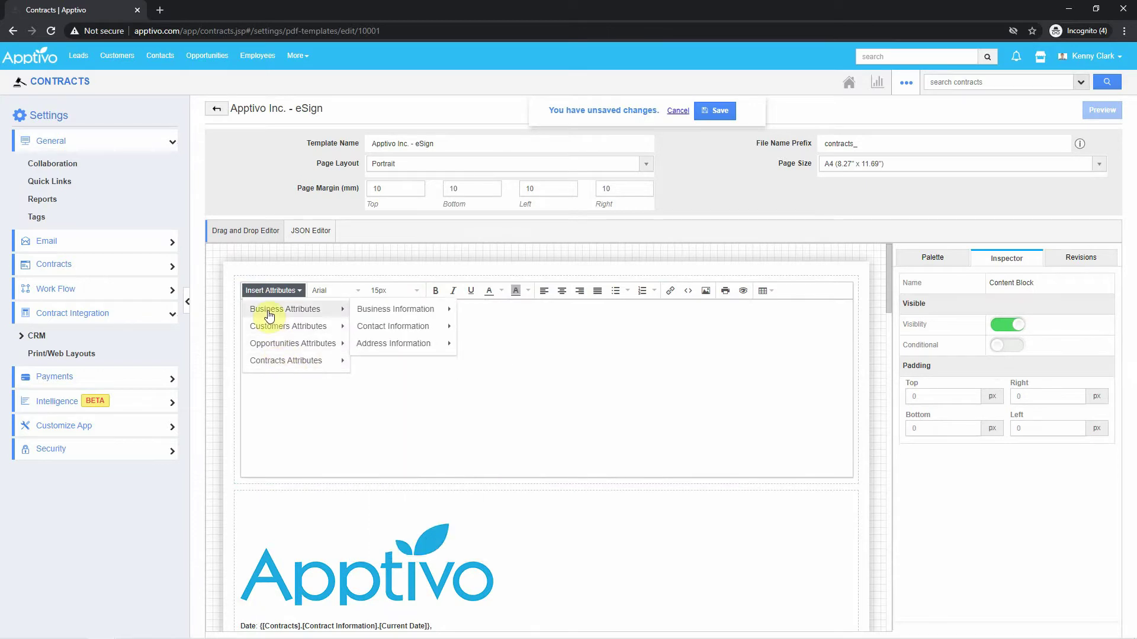
pyautogui.click(880, 474)
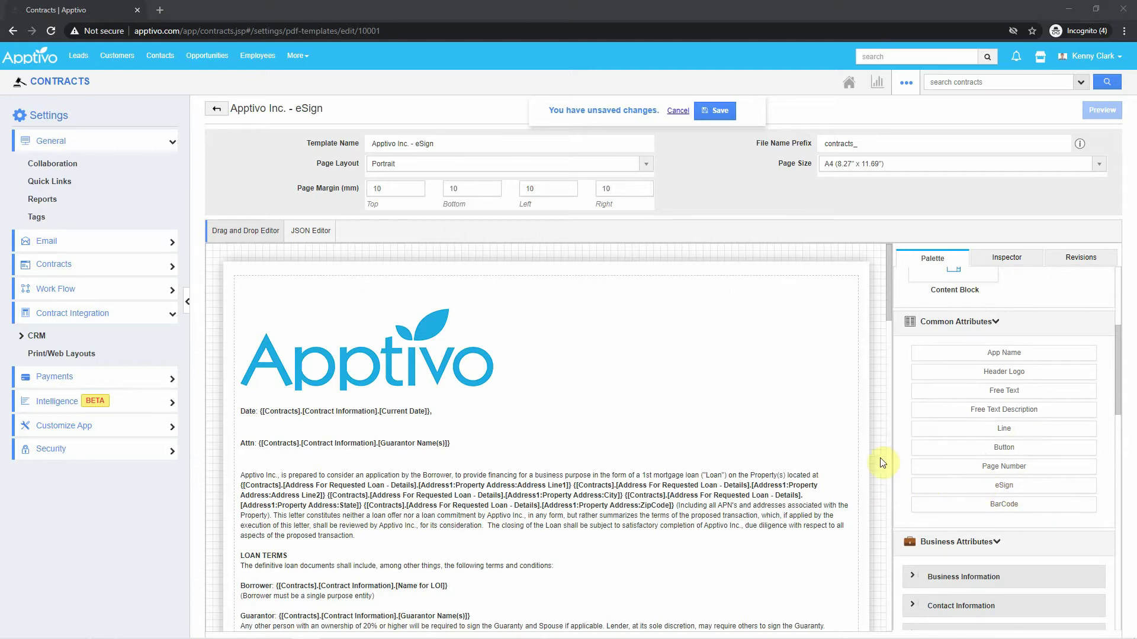
# Step: Drop a Signature 1 eSign field into the Sincerely block above the signer's name
pyautogui.scroll(-2, 876, 388)
pyautogui.scroll(-10, 876, 389)
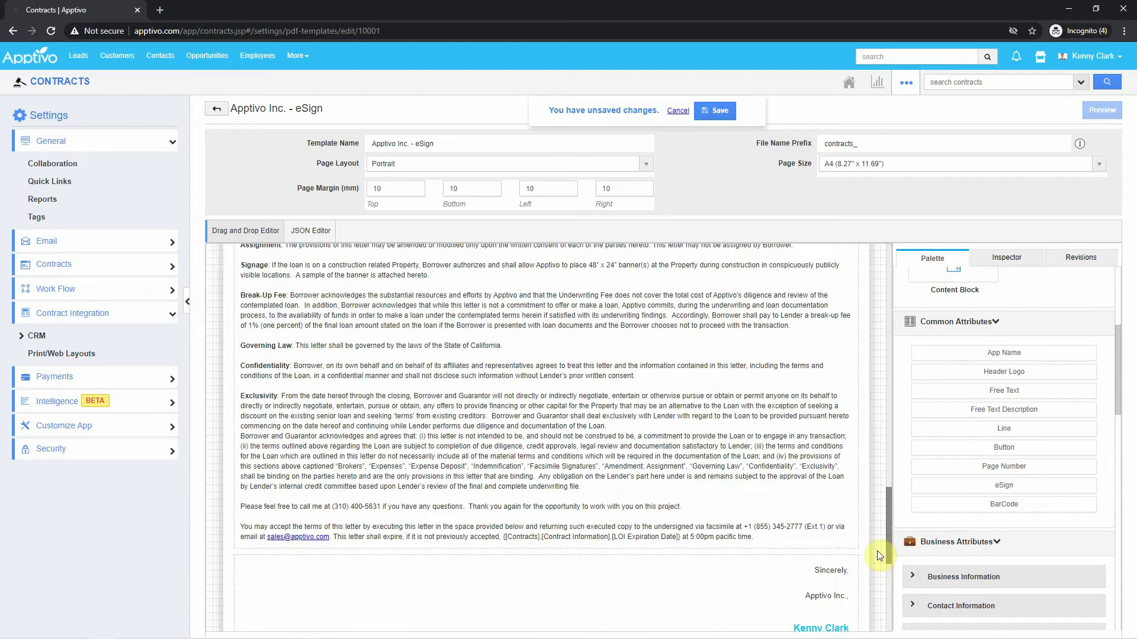
pyautogui.moveTo(1017, 485); pyautogui.dragTo(763, 416)
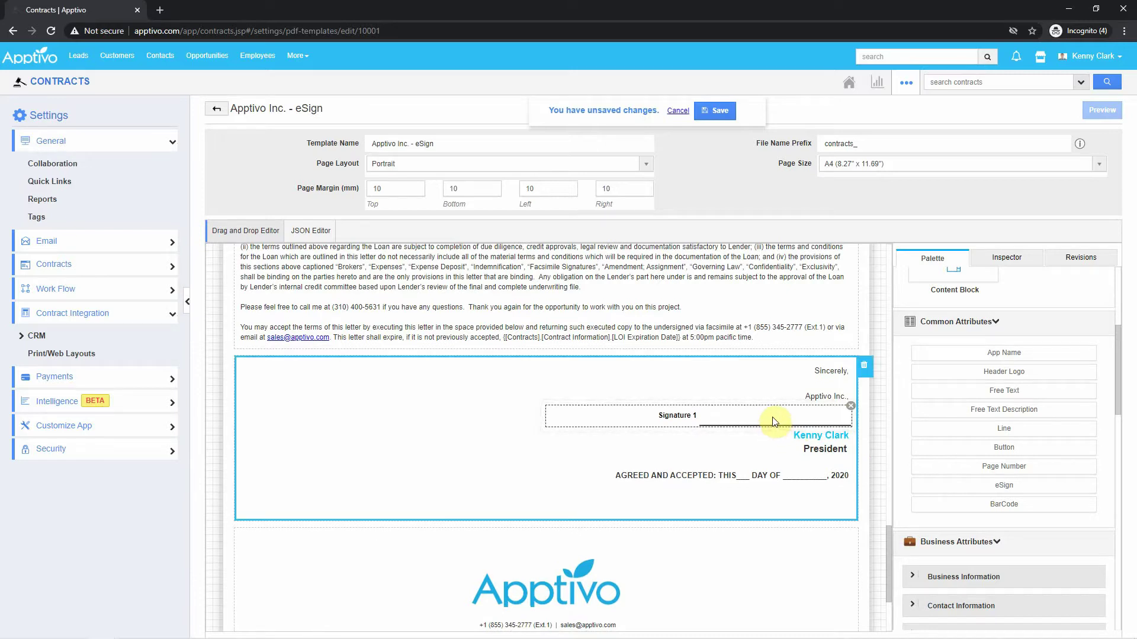
pyautogui.click(721, 110)
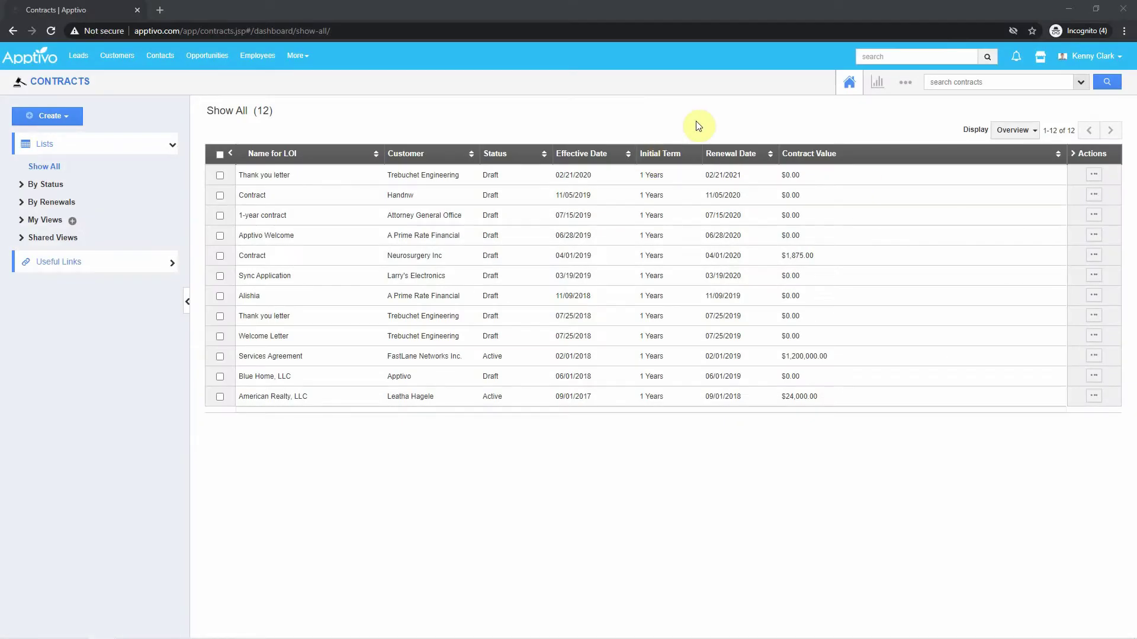
# Step: Send the Thank you letter contract for eSign from its details page
pyautogui.click(1094, 176)
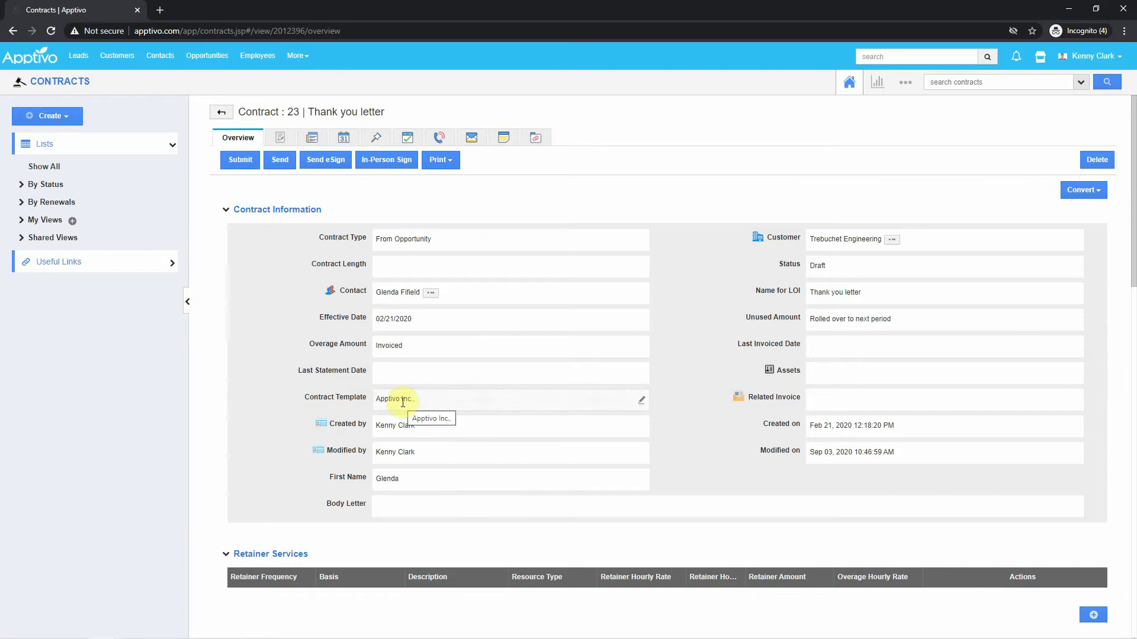
pyautogui.click(335, 166)
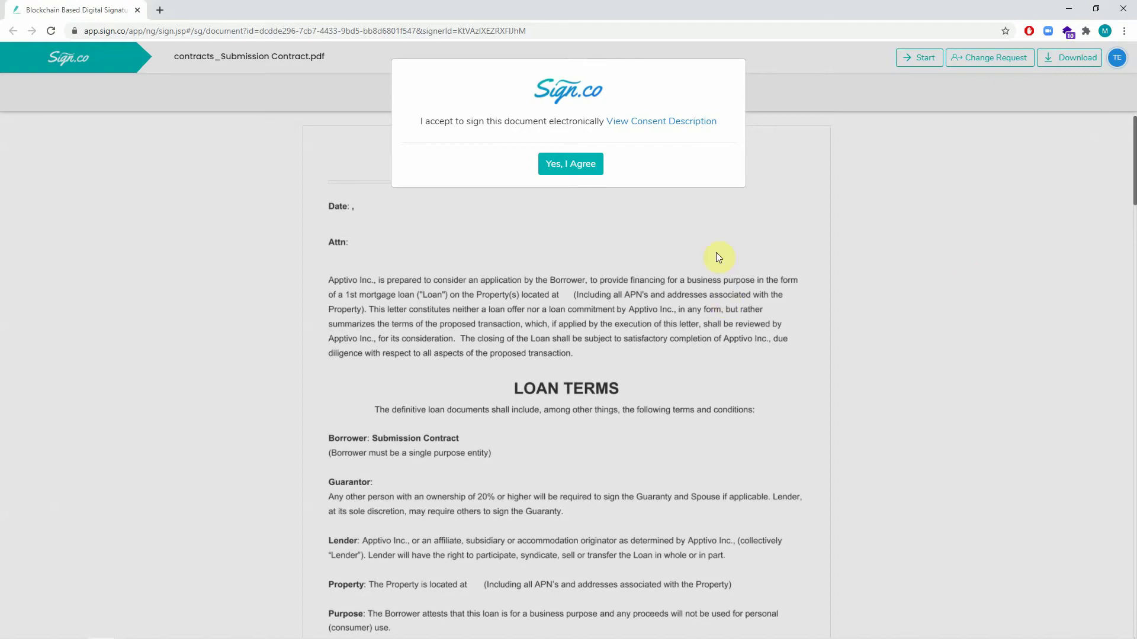
# Step: Agree to sign electronically, then open the Signature field on the last page
pyautogui.click(582, 165)
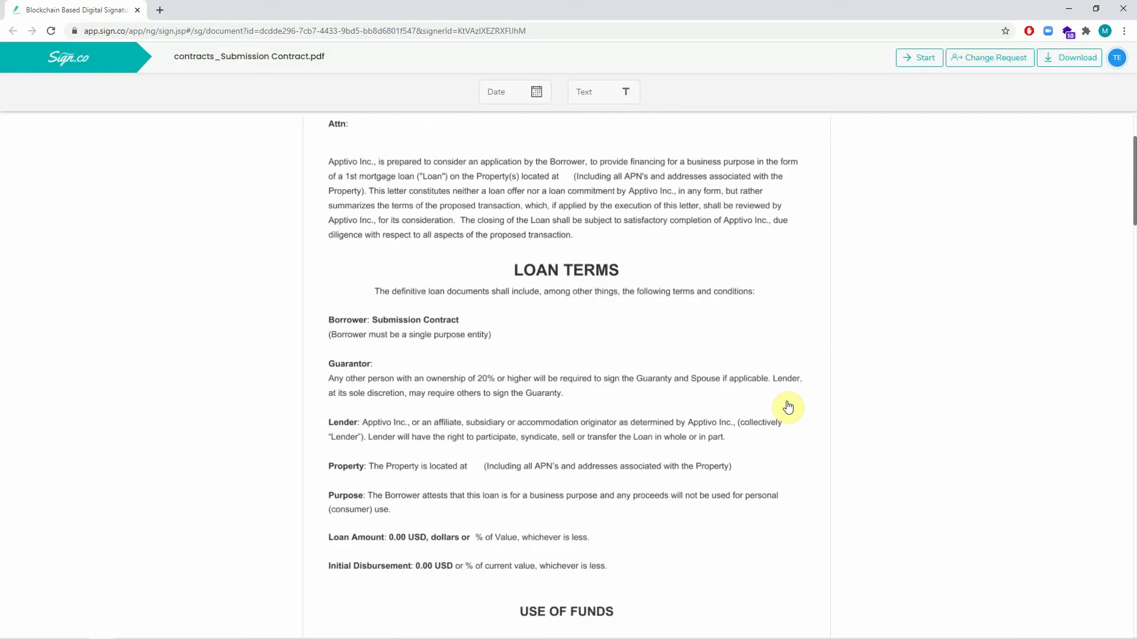
pyautogui.scroll(-18, 787, 407)
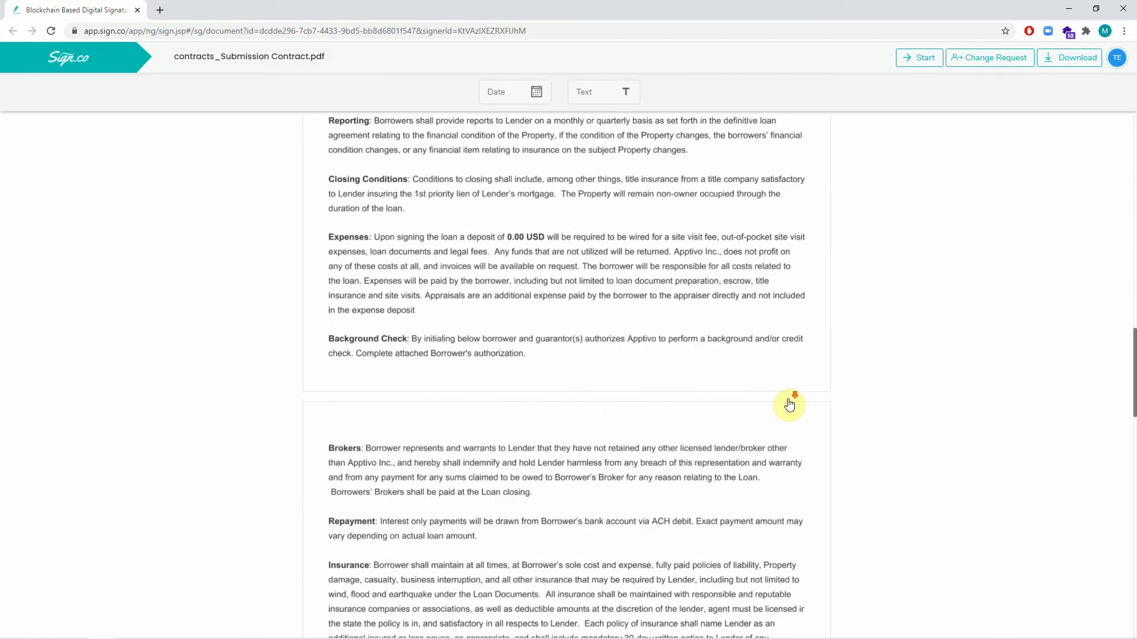
pyautogui.scroll(-15, 789, 404)
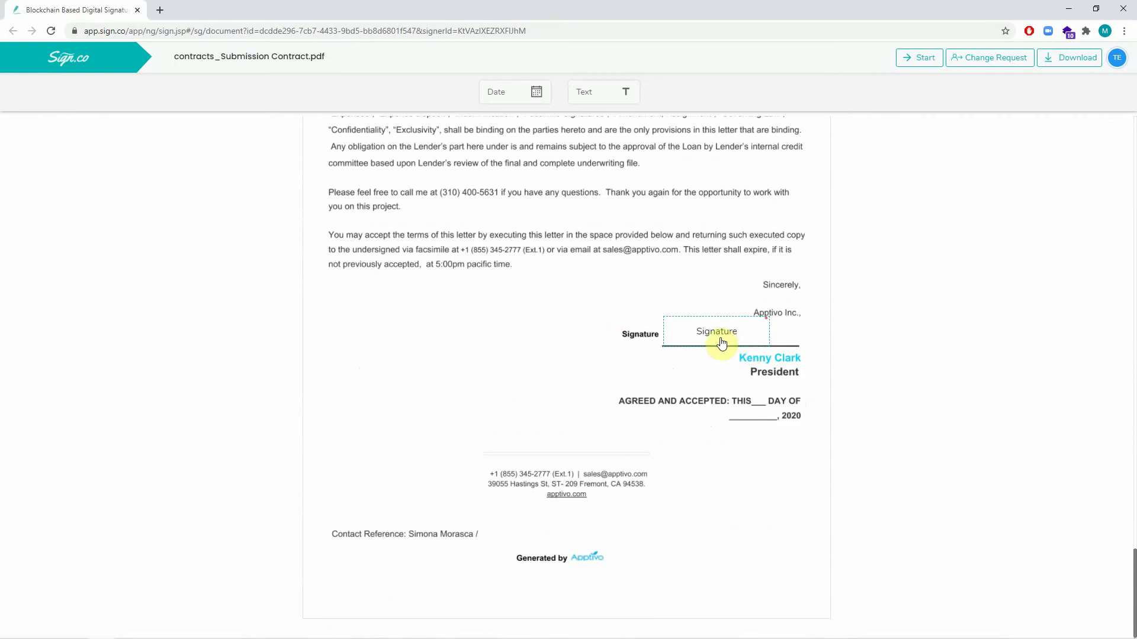
pyautogui.click(721, 344)
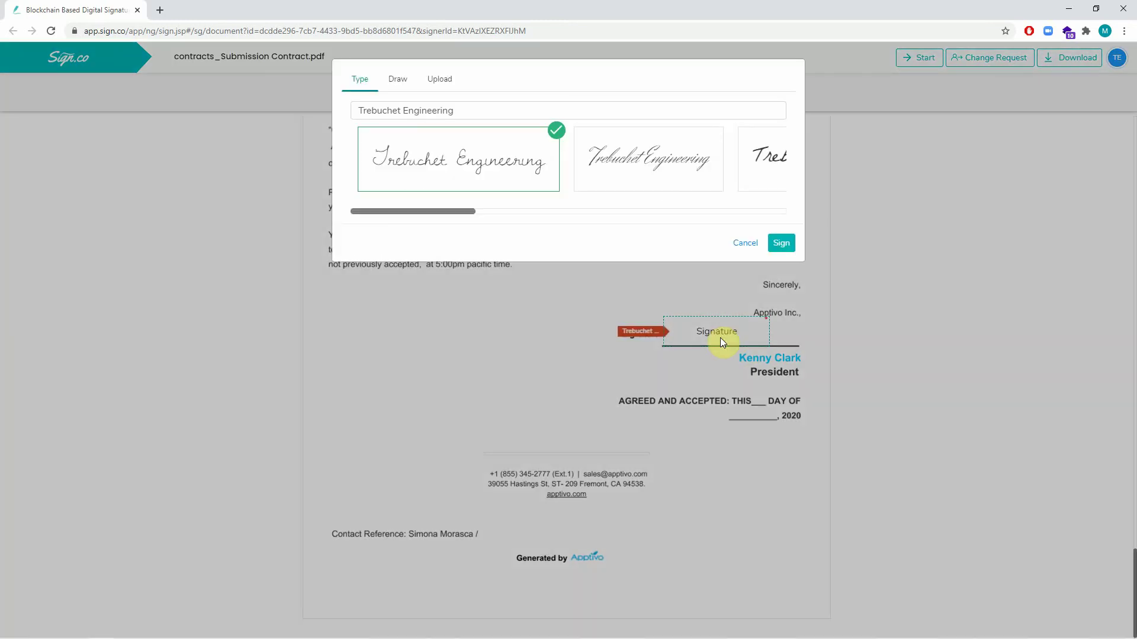